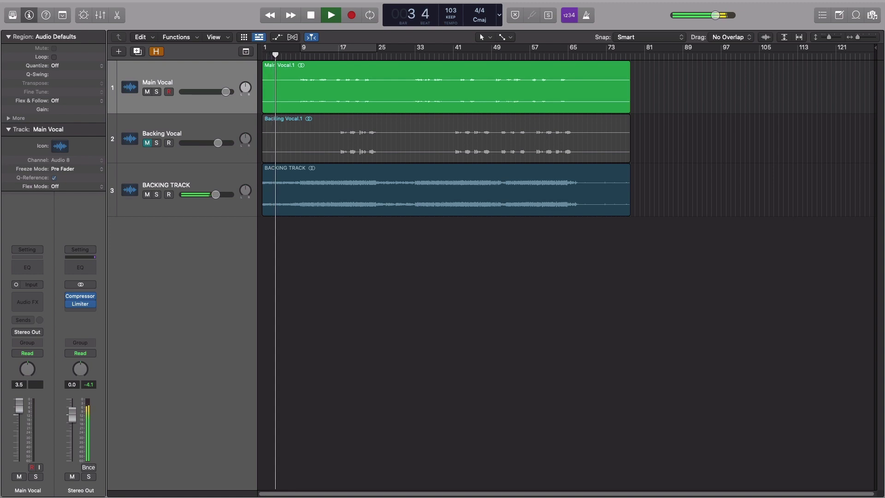
# Step: Turn on cycle playback over bars 9–25 and insert a mono Channel EQ on Main Vocal
pyautogui.press('c')
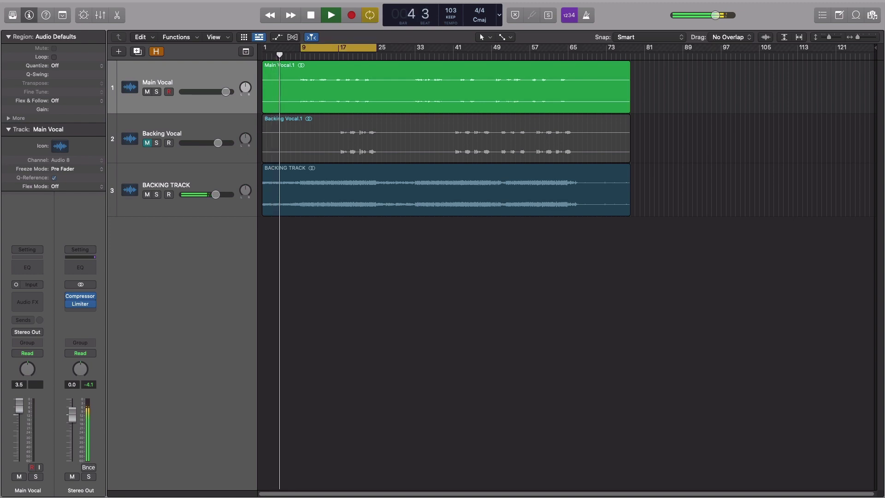
pyautogui.click(27, 300)
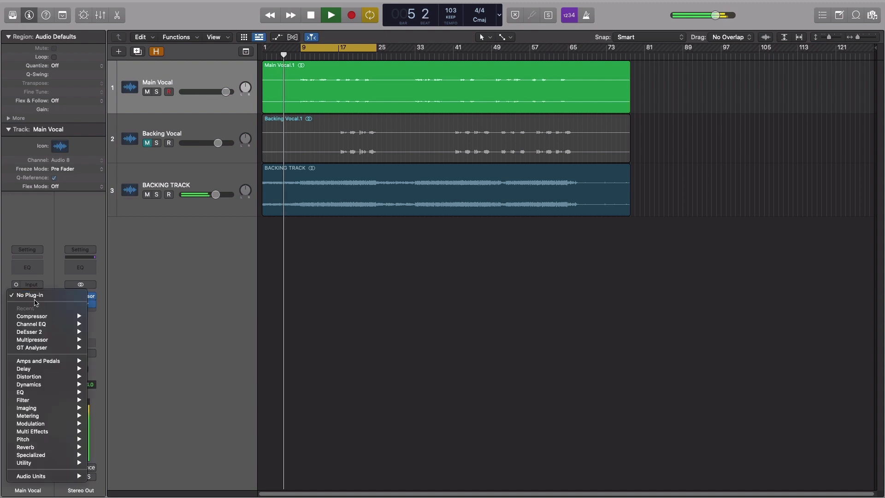
pyautogui.moveTo(40, 325)
pyautogui.click(104, 324)
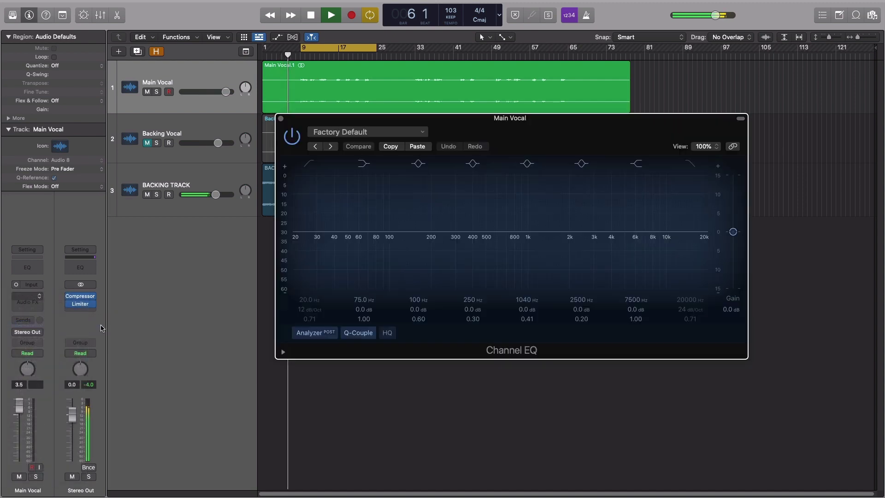
# Step: Enable the Channel EQ's low-cut band and raise it to 206 Hz
pyautogui.moveTo(706, 124); pyautogui.dragTo(688, 135)
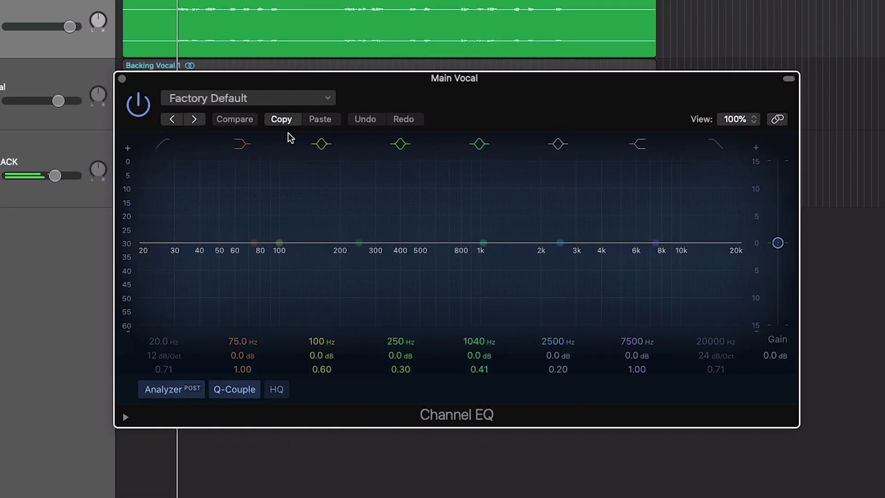
pyautogui.click(164, 144)
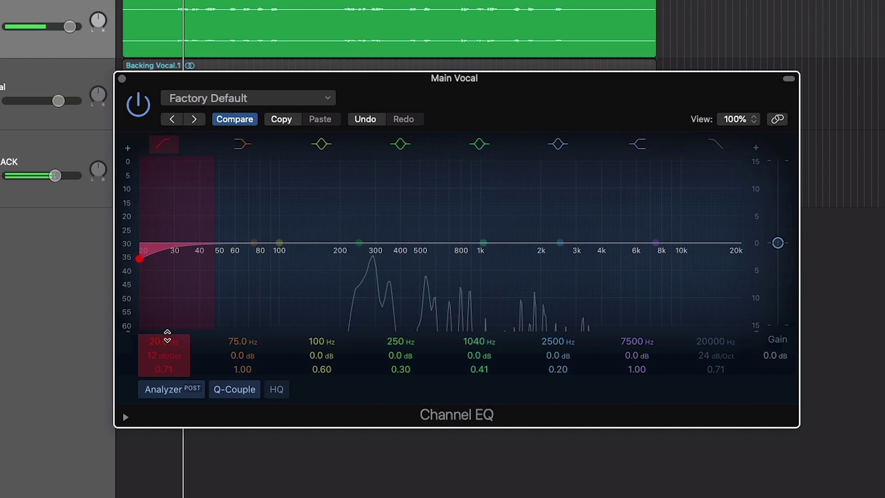
pyautogui.moveTo(170, 336); pyautogui.dragTo(170, 246)
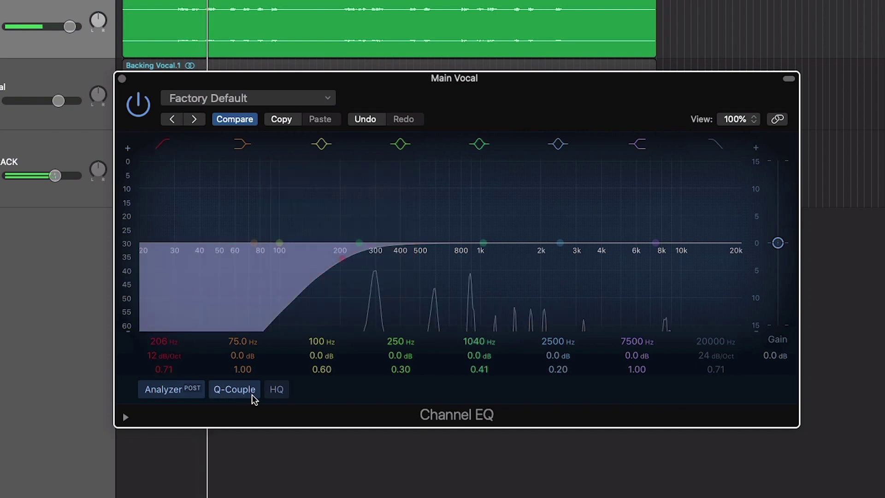
# Step: Lower the Main Vocal EQ's low-cut Q to 0.54
pyautogui.moveTo(163, 370); pyautogui.dragTo(164, 373)
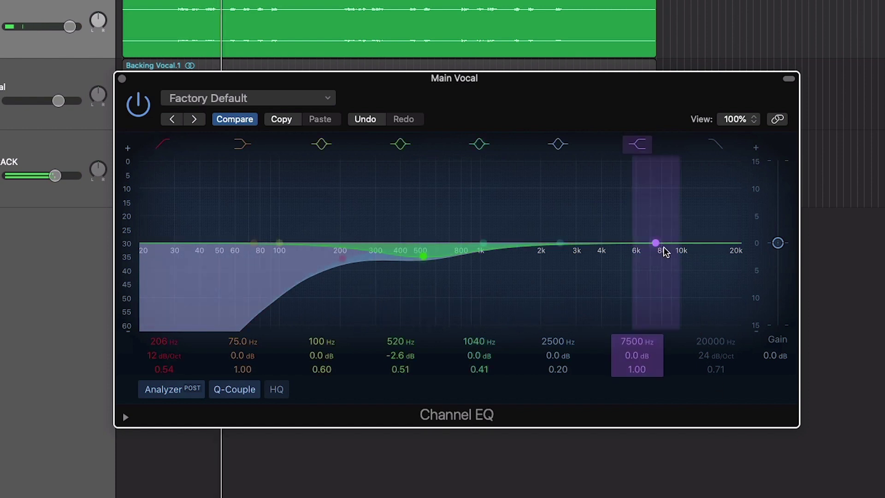
# Step: Move the 7500 Hz band to a +3.5 dB boost at 3200 Hz, and the 2500 Hz band to a -2.5 dB dip at 2820 Hz
pyautogui.moveTo(664, 252); pyautogui.dragTo(596, 229)
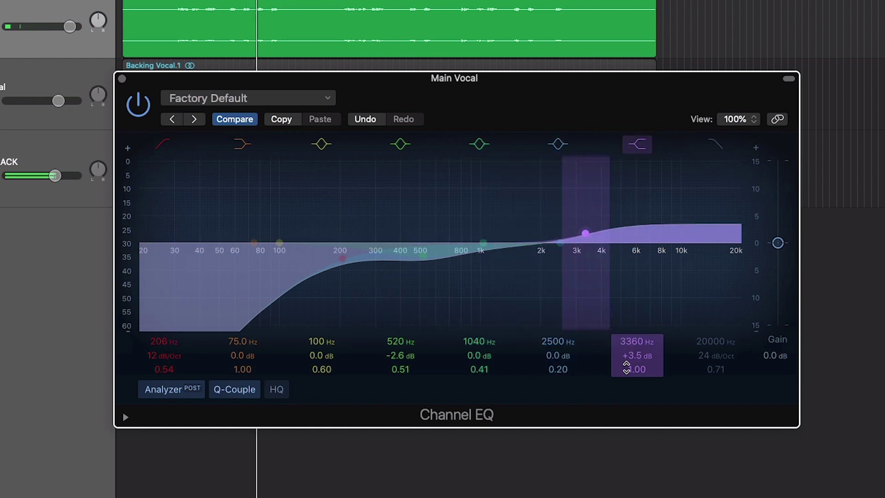
pyautogui.moveTo(627, 366); pyautogui.dragTo(626, 358)
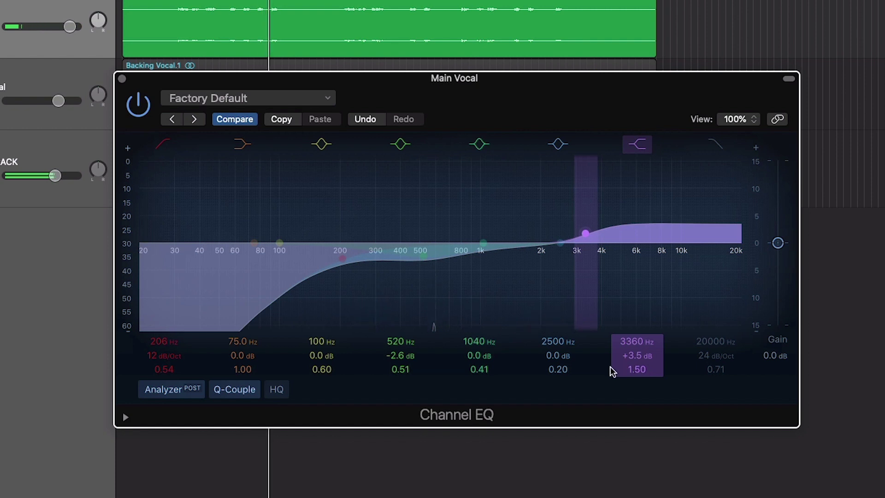
pyautogui.moveTo(642, 339); pyautogui.dragTo(642, 347)
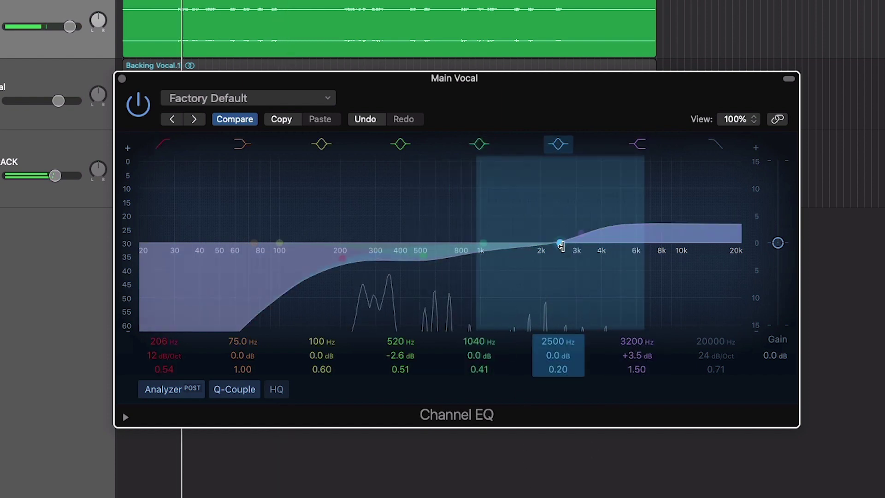
pyautogui.moveTo(561, 246); pyautogui.dragTo(575, 251)
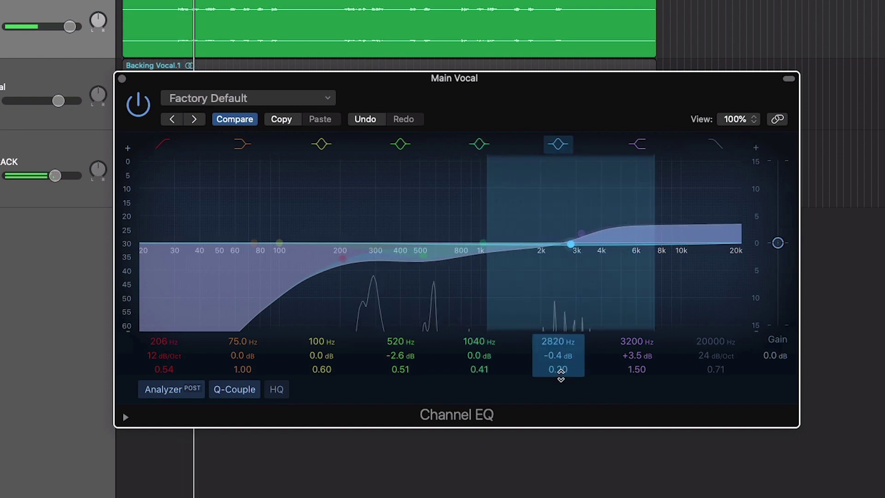
pyautogui.moveTo(561, 370)
pyautogui.mouseDown()
pyautogui.moveTo(561, 351)
pyautogui.moveTo(559, 371)
pyautogui.mouseUp()
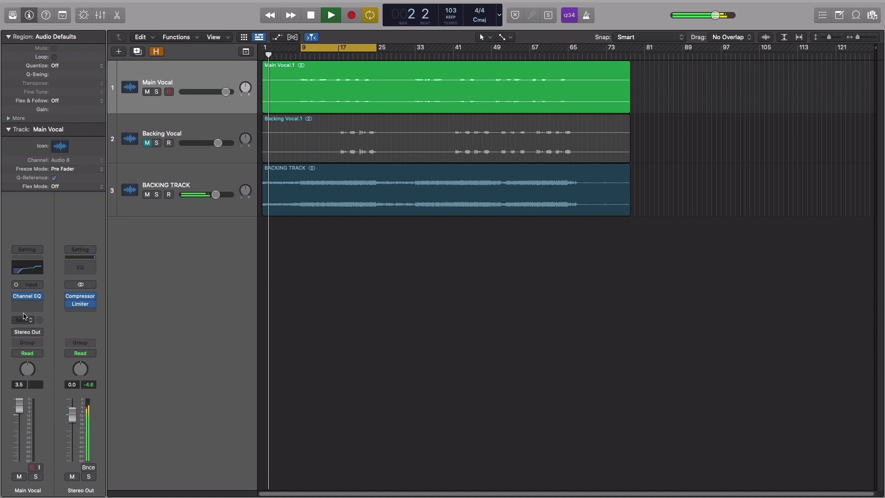
# Step: Add a mono Studio FET Compressor after Main Vocal's Channel EQ, with threshold at -43 dB
pyautogui.click(24, 298)
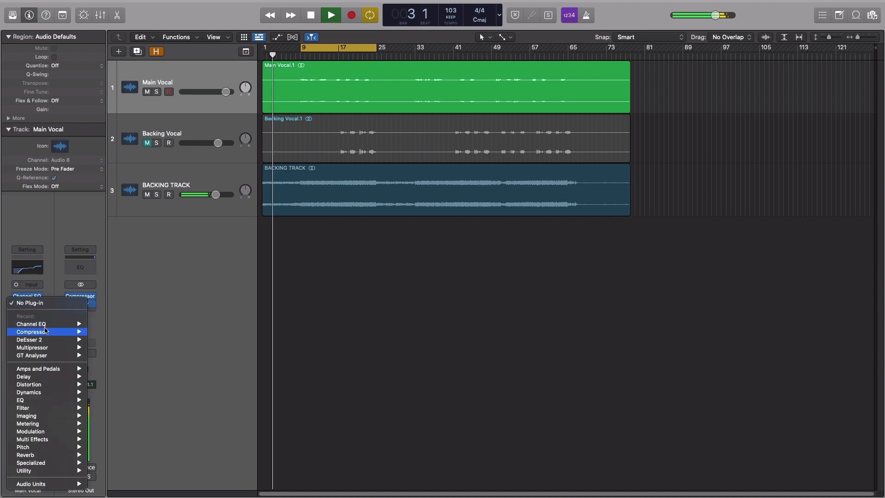
pyautogui.click(103, 332)
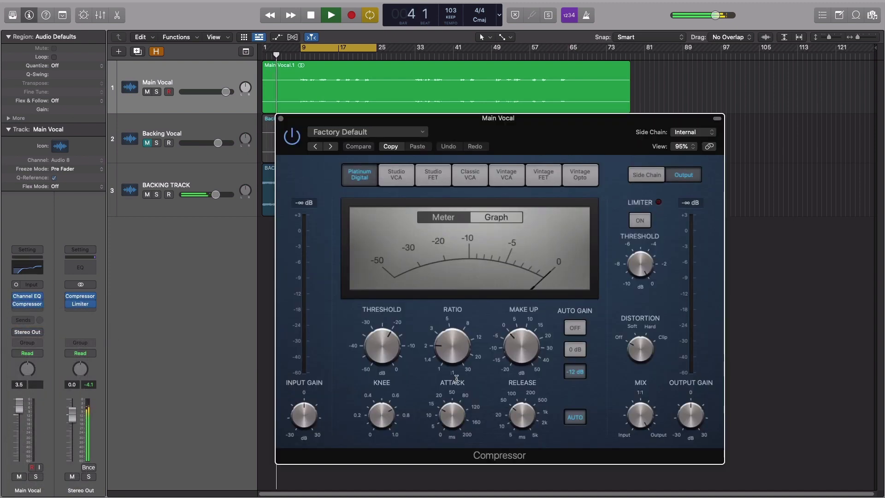
pyautogui.moveTo(524, 128); pyautogui.dragTo(495, 111)
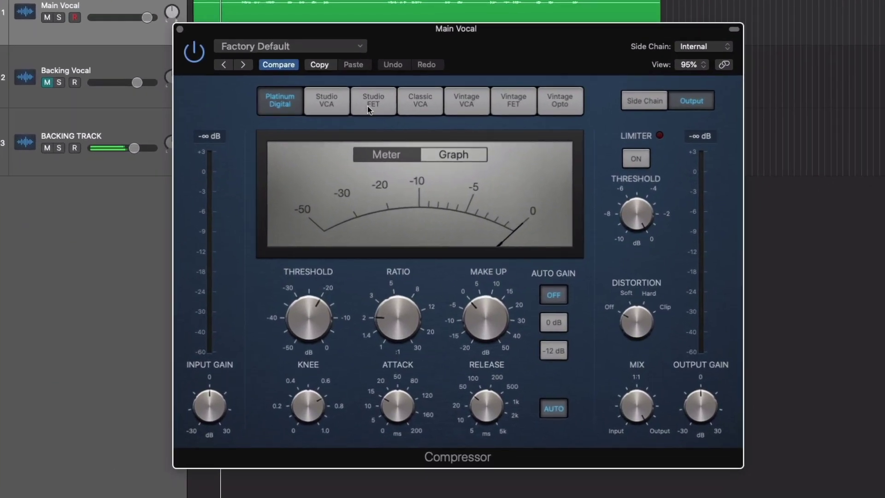
pyautogui.click(367, 106)
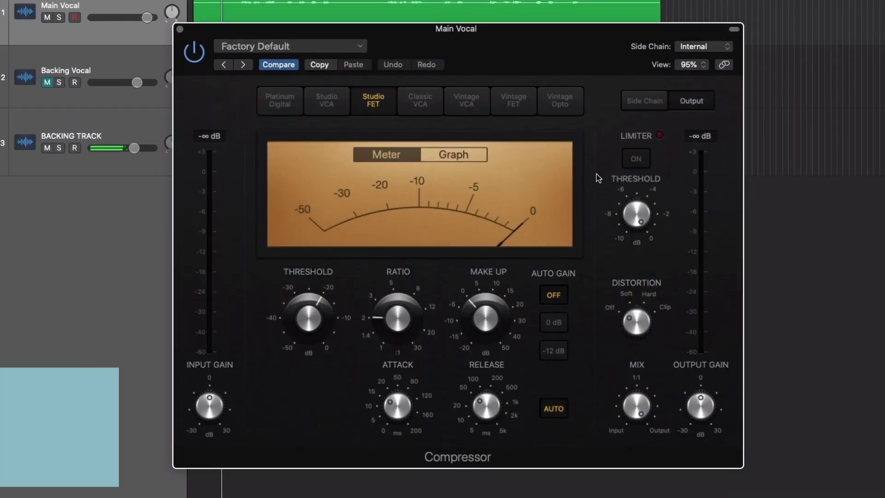
pyautogui.moveTo(646, 216)
pyautogui.moveTo(310, 330)
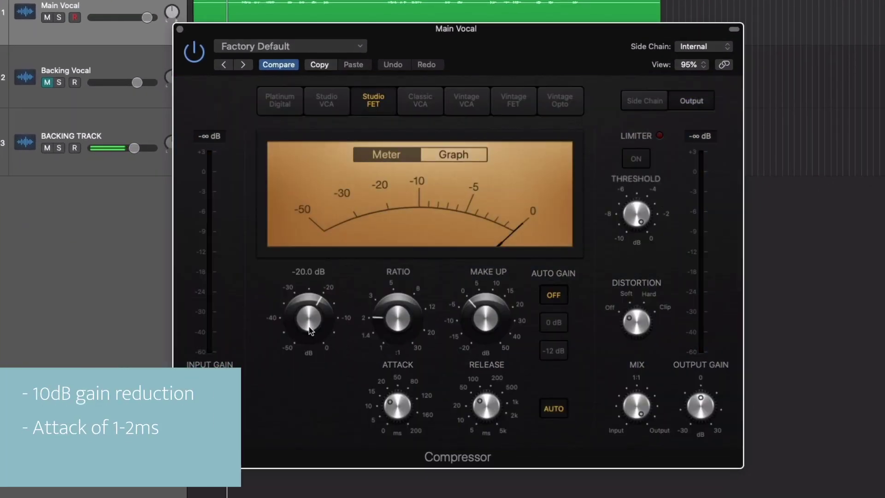
pyautogui.moveTo(386, 311)
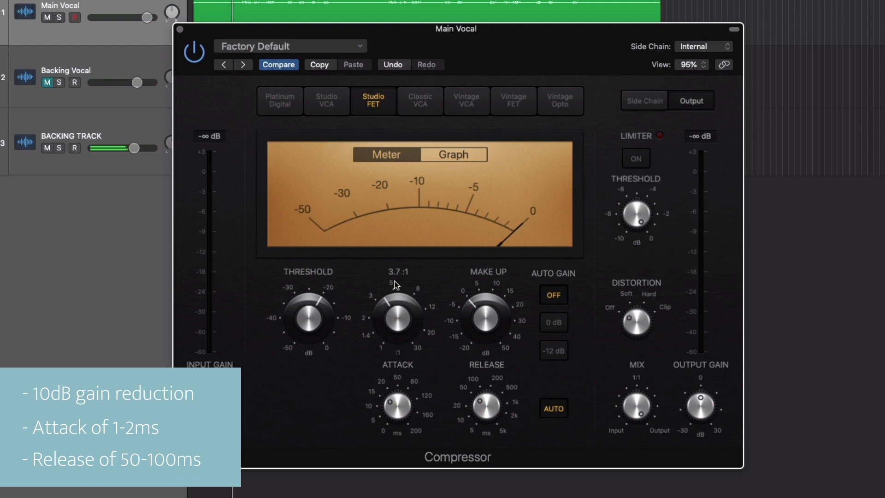
pyautogui.moveTo(310, 318); pyautogui.dragTo(309, 391)
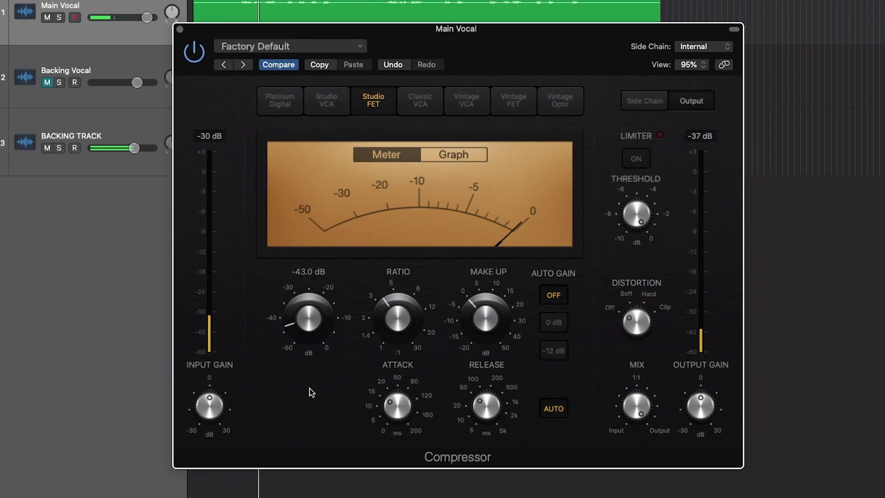
# Step: Give the compressor the shortest attack and about 11.5 dB make-up gain, then close its window
pyautogui.moveTo(392, 414); pyautogui.dragTo(391, 440)
pyautogui.moveTo(477, 321)
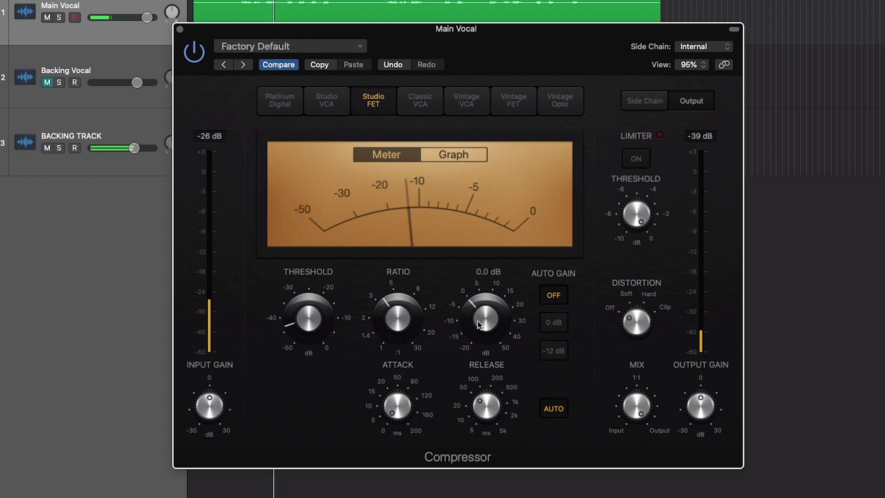
pyautogui.moveTo(486, 283); pyautogui.dragTo(481, 295)
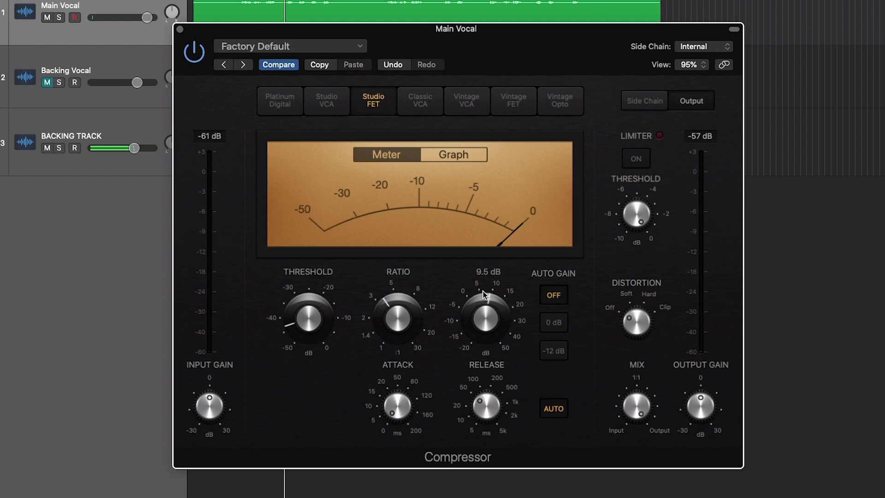
pyautogui.moveTo(488, 424)
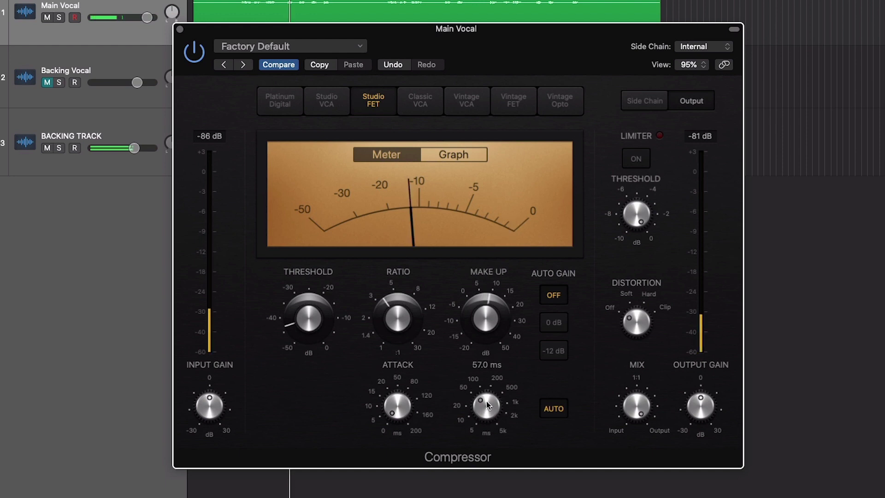
pyautogui.moveTo(485, 326)
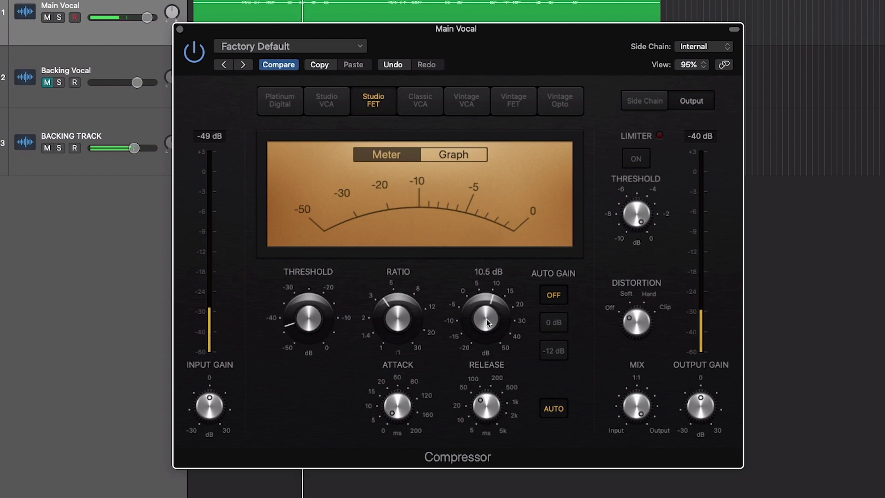
pyautogui.moveTo(486, 319); pyautogui.dragTo(487, 317)
pyautogui.moveTo(311, 328)
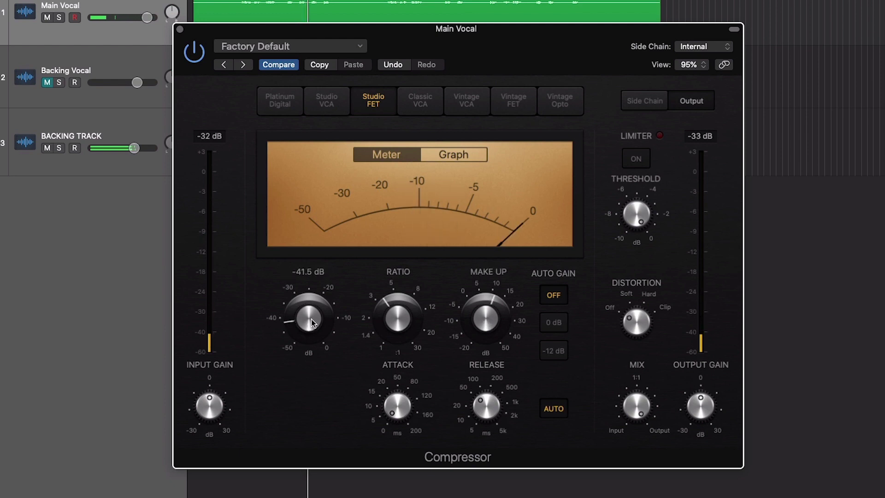
pyautogui.moveTo(488, 319)
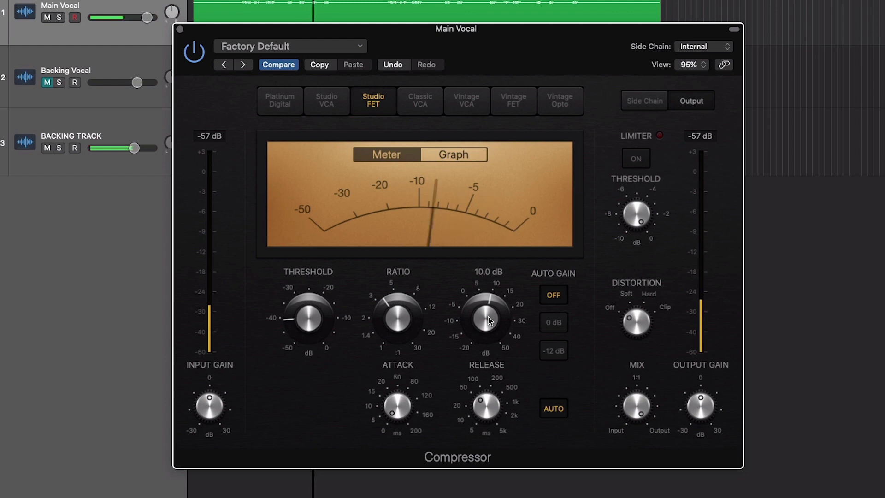
pyautogui.moveTo(488, 317); pyautogui.dragTo(493, 315)
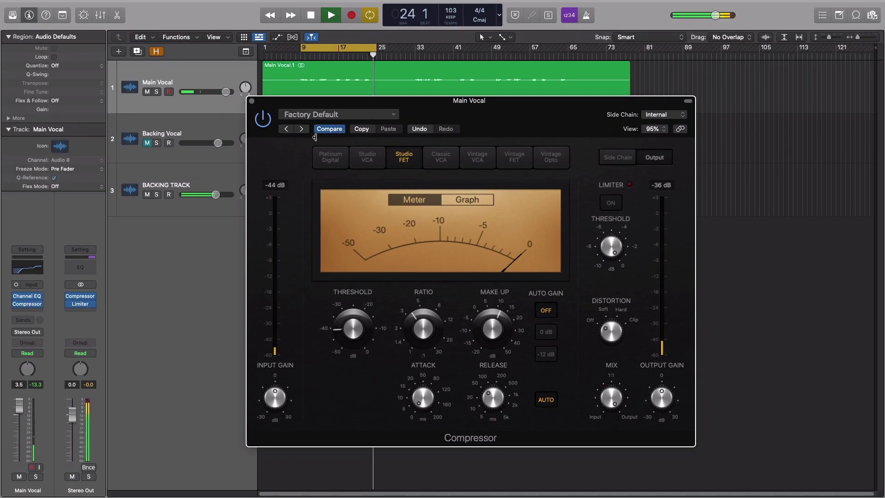
pyautogui.click(252, 102)
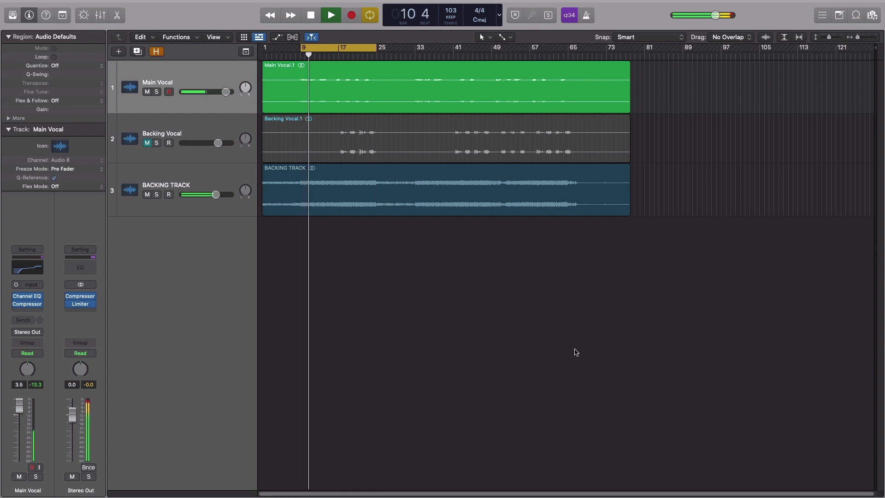
# Step: Show the mixer, unmute Backing Vocal, and copy Main Vocal's Channel EQ onto the Backing Vocal strip
pyautogui.press('x')
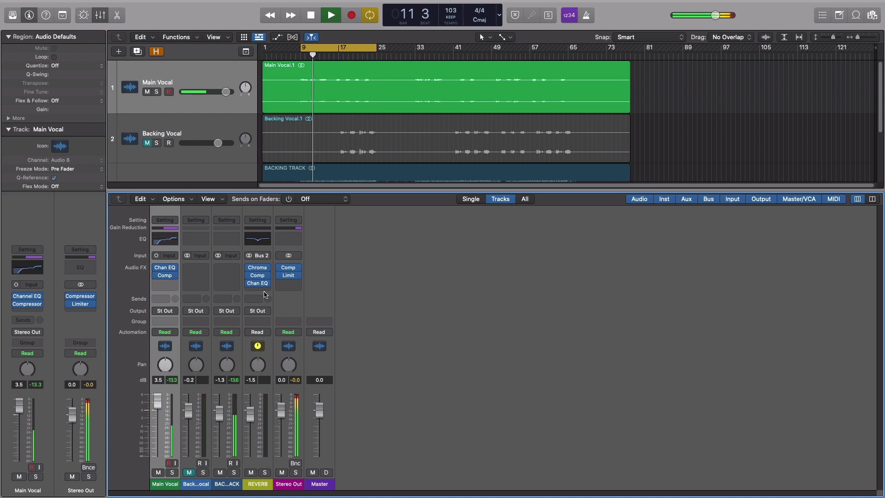
pyautogui.click(148, 143)
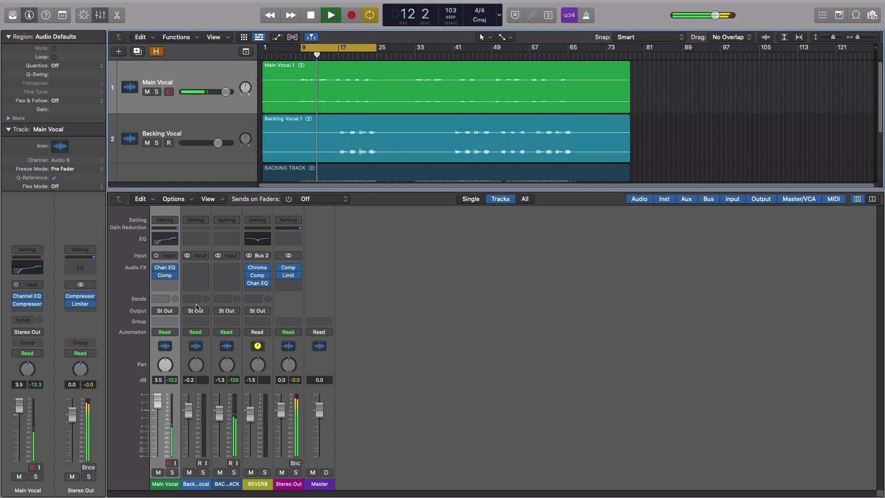
pyautogui.moveTo(165, 268)
pyautogui.moveTo(165, 268); pyautogui.dragTo(197, 275)
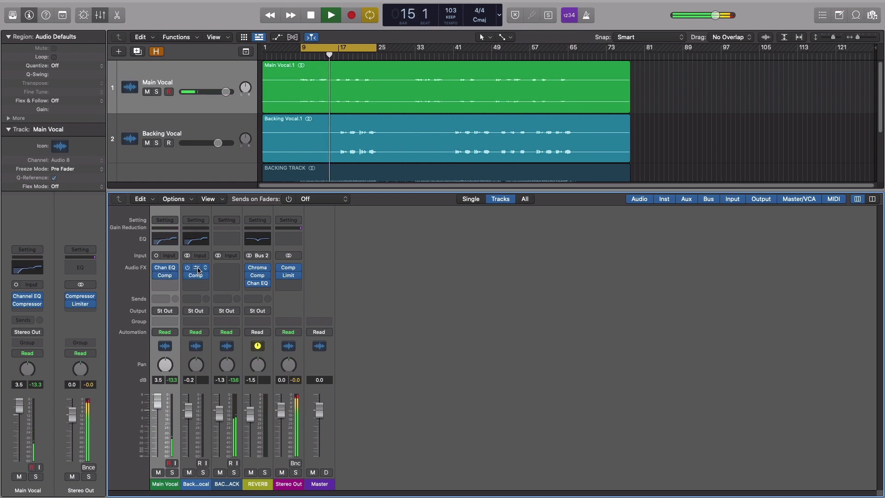
# Step: Open Backing Vocal's Channel EQ, move the cycle start to bar 17, and raise the low cut toward 420 Hz
pyautogui.click(196, 268)
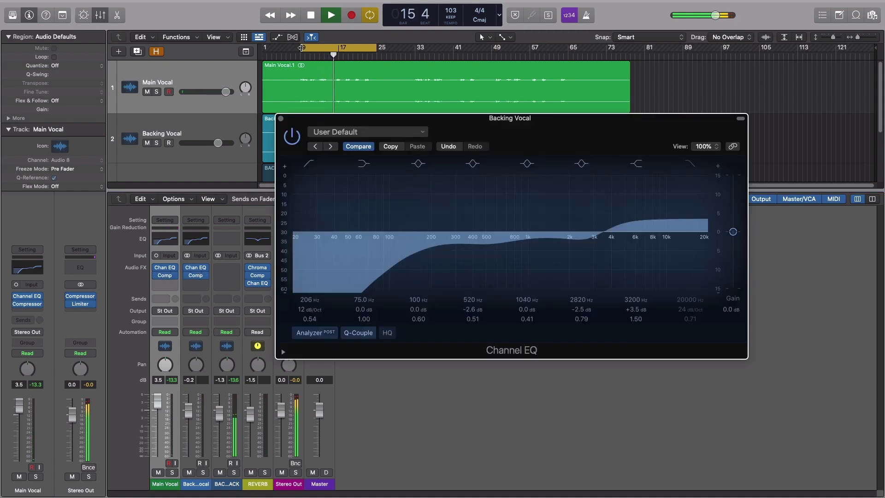
pyautogui.moveTo(301, 48); pyautogui.dragTo(341, 47)
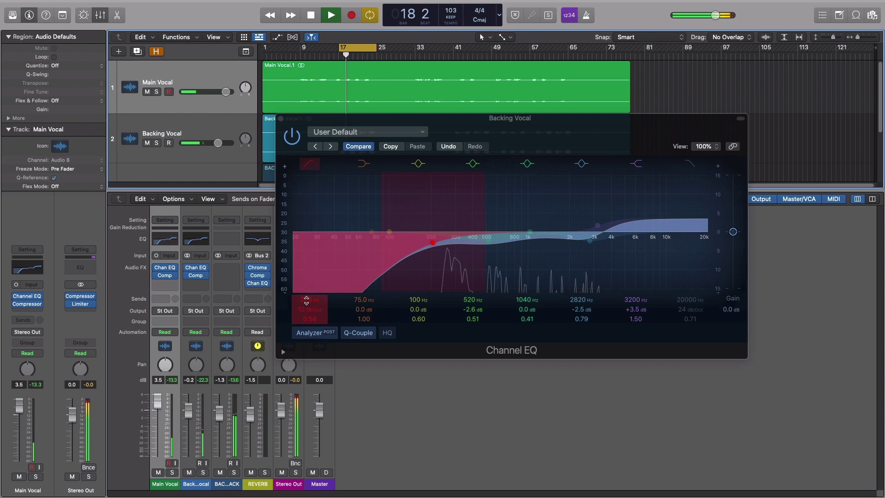
pyautogui.moveTo(306, 302)
pyautogui.mouseDown()
pyautogui.moveTo(306, 269)
pyautogui.moveTo(307, 301)
pyautogui.mouseUp()
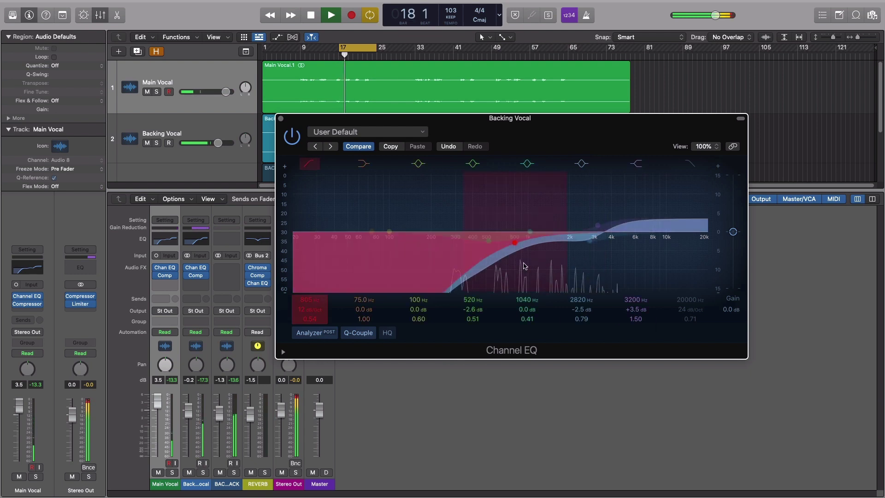
# Step: Close the Backing Vocal EQ, stop playback, and zoom in around bar 17 with the mixer hidden
pyautogui.click(281, 118)
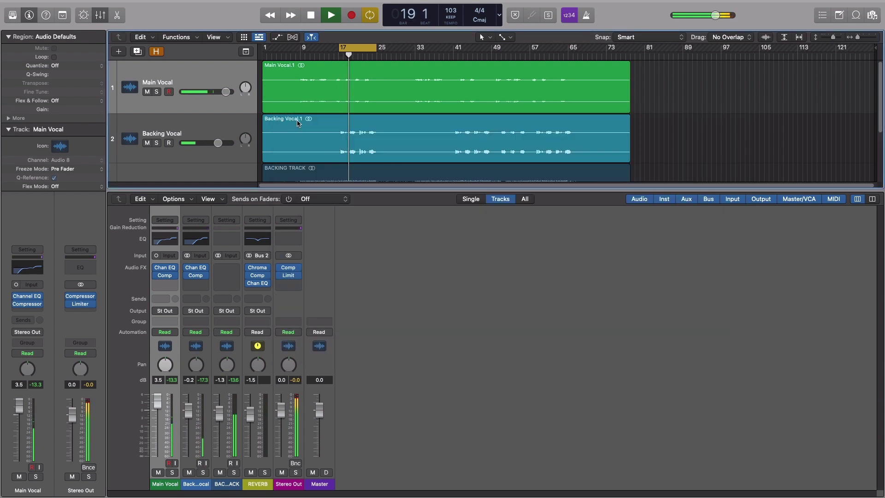
pyautogui.press('space')
pyautogui.press('super+Right')
pyautogui.press('super+Right')
pyautogui.press('super+Right')
pyautogui.press('super+Right')
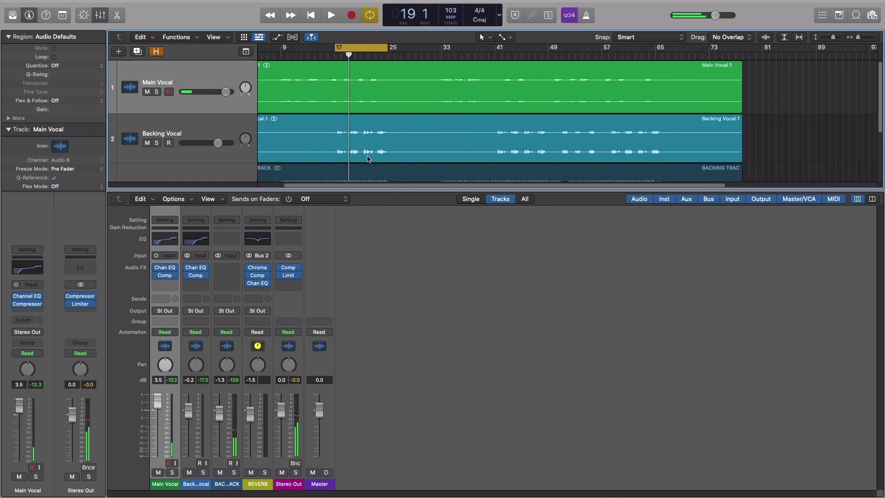
pyautogui.press('x')
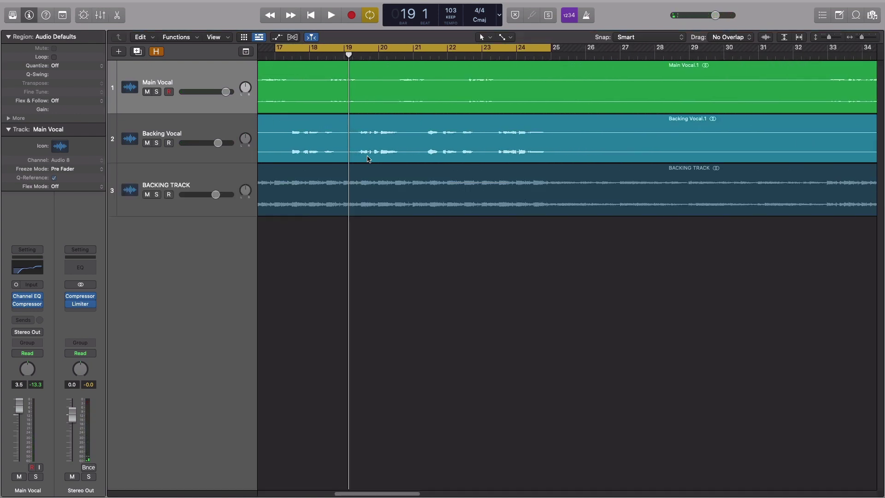
pyautogui.hscroll(-5, 369, 159)
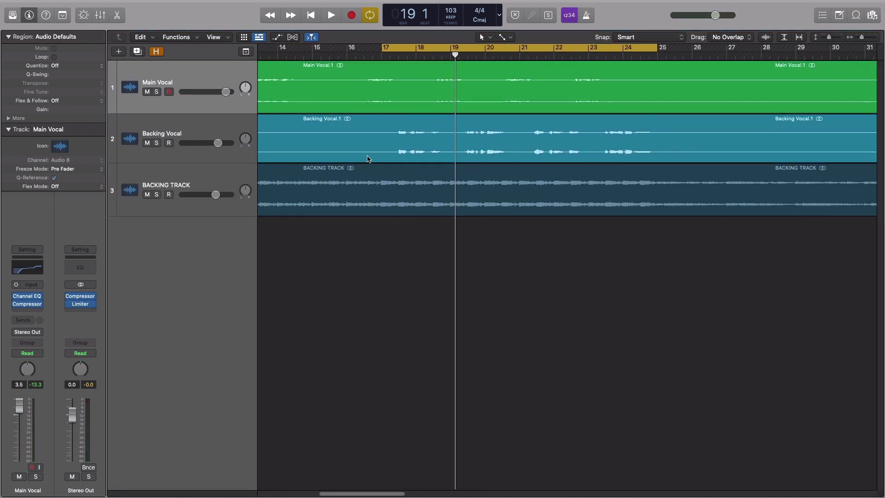
# Step: Split the Backing Vocal region just before bar 17 and give Backing Vocal.8 a short fade-in
pyautogui.press('t')
pyautogui.press('i')
pyautogui.click(395, 137)
pyautogui.press('t')
pyautogui.press('t')
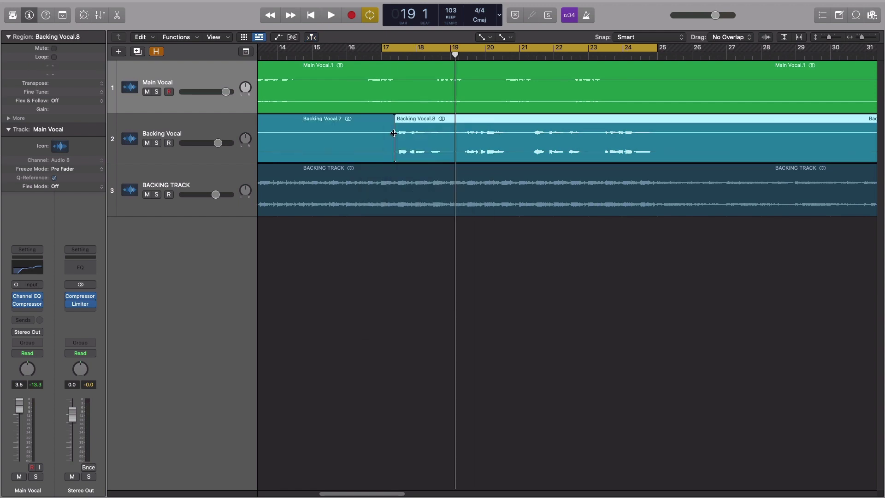
pyautogui.moveTo(395, 131); pyautogui.dragTo(417, 128)
# Step: Play the edit back from bar 17, then bring the mixer back
pyautogui.press('space')
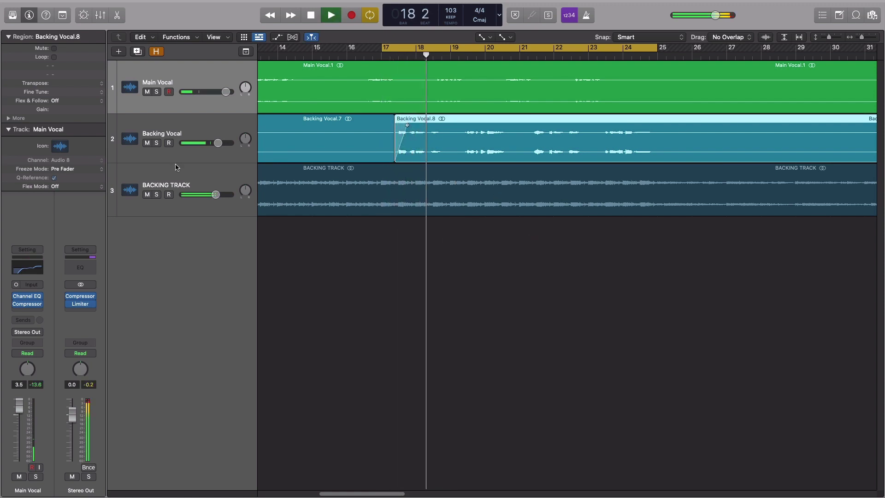
pyautogui.press('space')
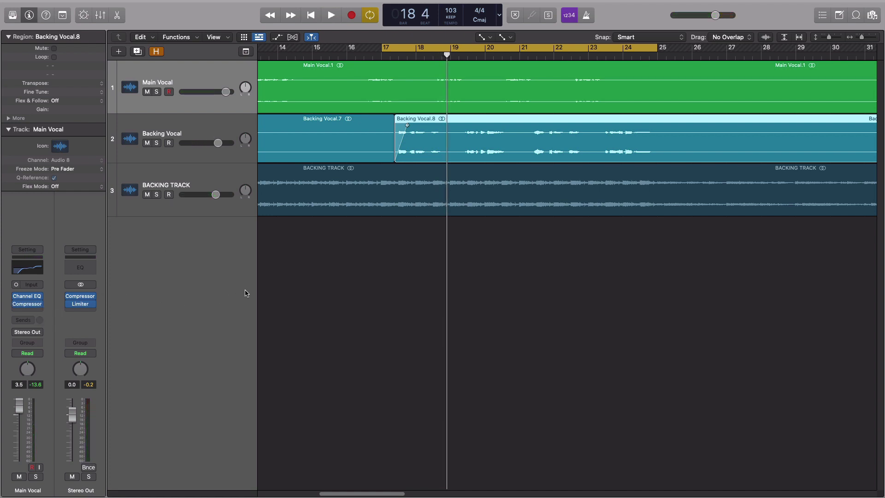
pyautogui.press('x')
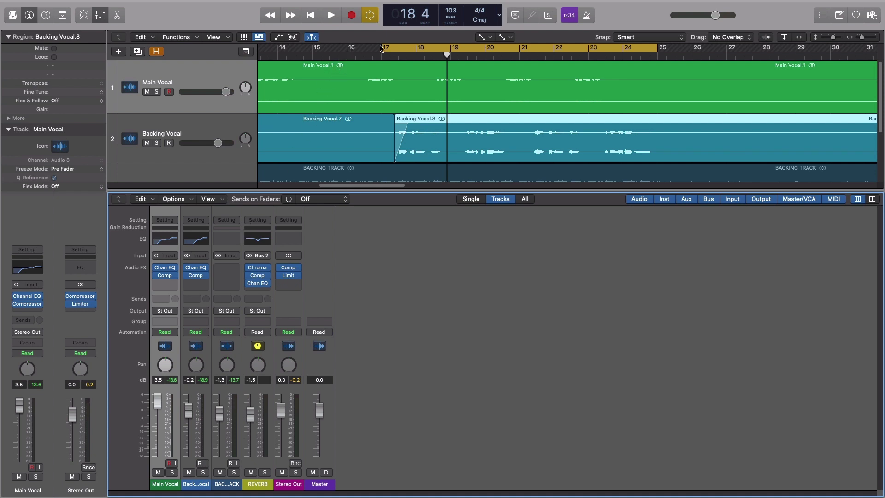
# Step: Zoom out, move the cycle start back to bar 9, and start playback
pyautogui.scroll(-5, 382, 48)
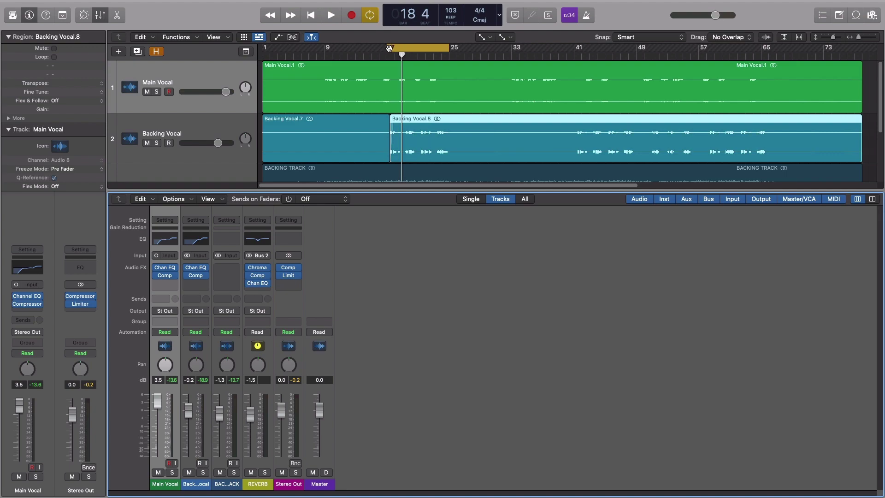
pyautogui.moveTo(389, 49); pyautogui.dragTo(335, 65)
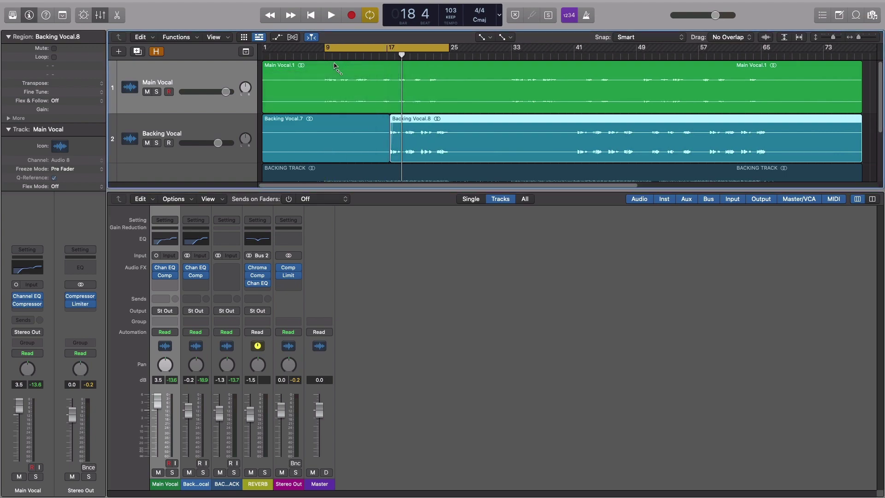
pyautogui.press('space')
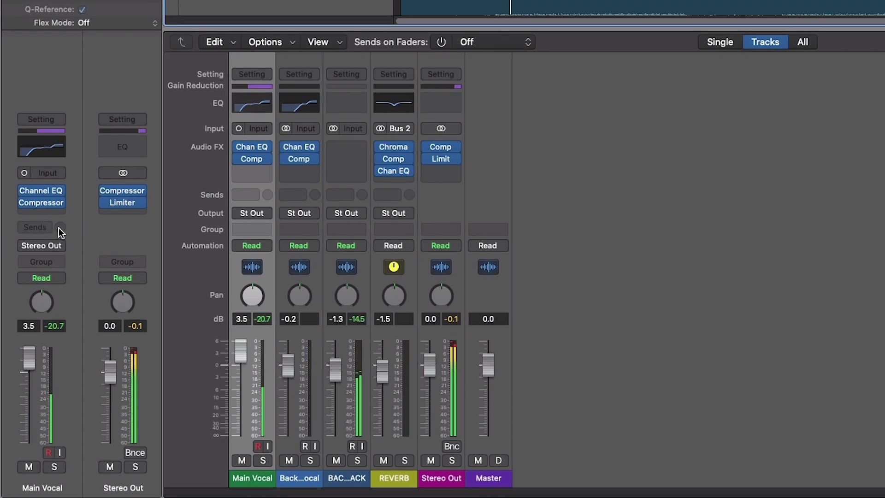
# Step: Send Main Vocal to the Bus 2 REVERB aux at about -27.5 dB
pyautogui.click(51, 229)
pyautogui.moveTo(57, 239)
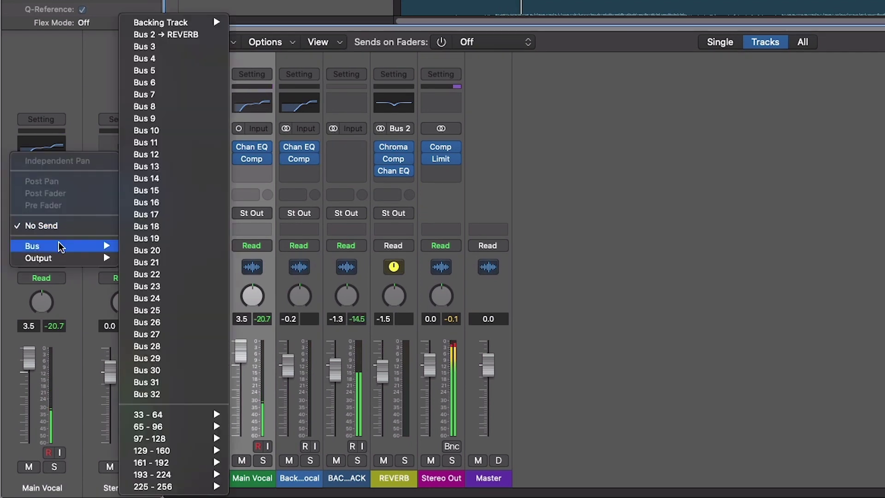
pyautogui.click(181, 36)
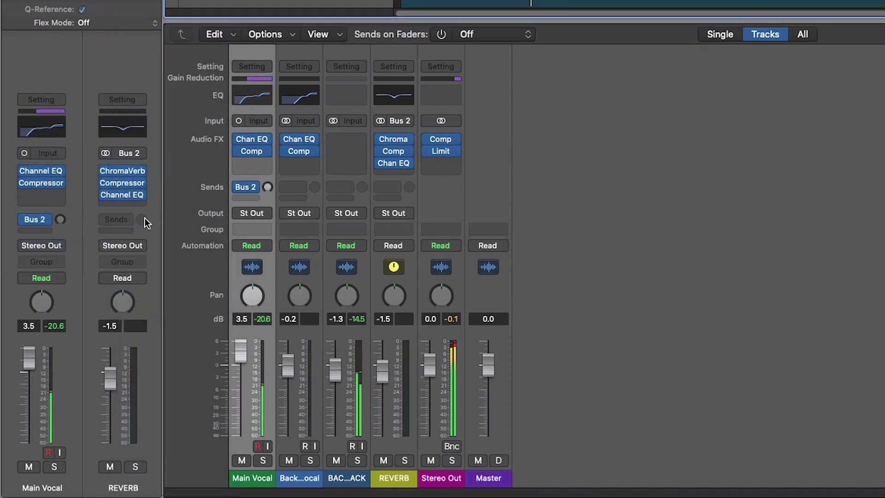
pyautogui.moveTo(57, 225); pyautogui.dragTo(57, 238)
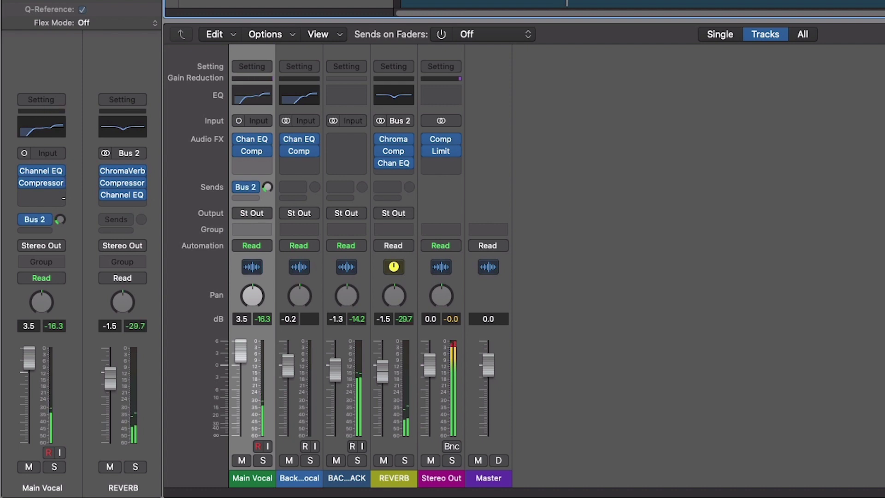
# Step: Route Backing Vocal's send to Bus 2 REVERB and set its level to roughly -17 dB
pyautogui.click(314, 191)
pyautogui.click(301, 187)
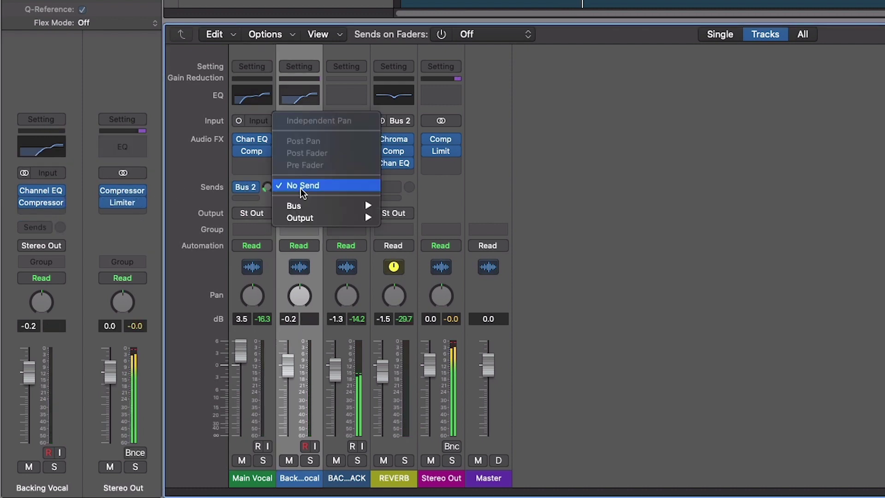
pyautogui.moveTo(305, 205)
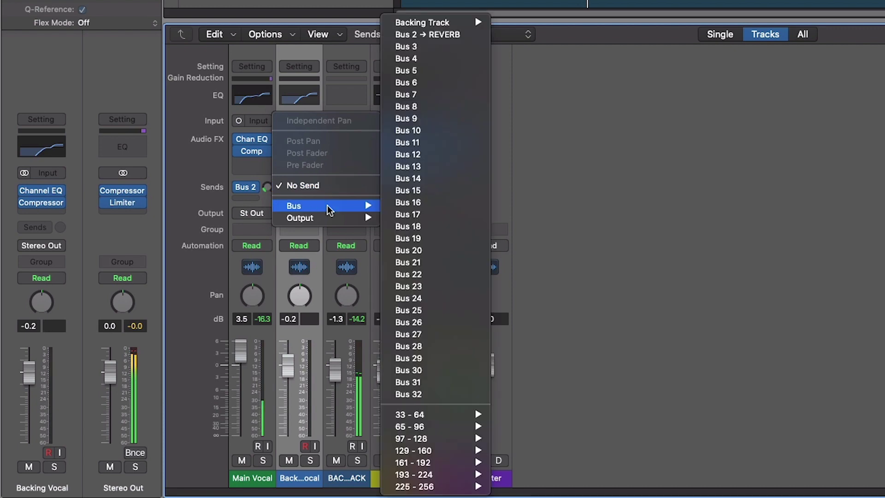
pyautogui.click(421, 34)
pyautogui.moveTo(315, 187); pyautogui.dragTo(315, 182)
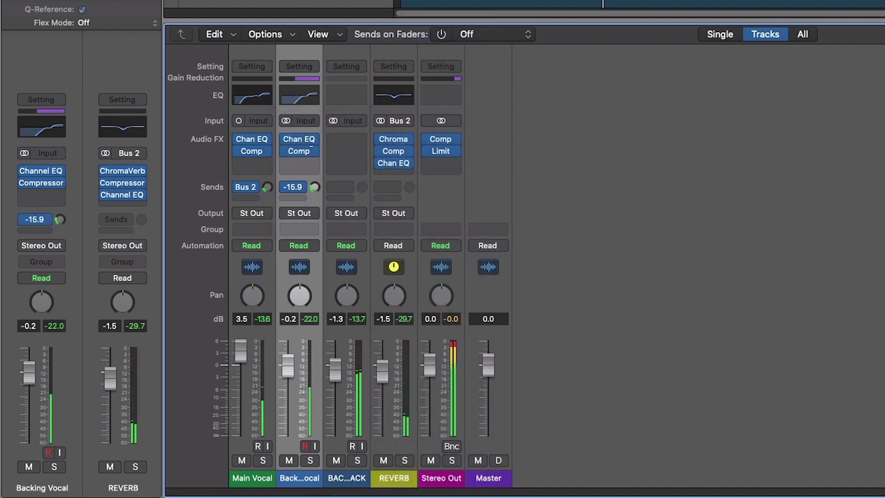
pyautogui.moveTo(315, 151)
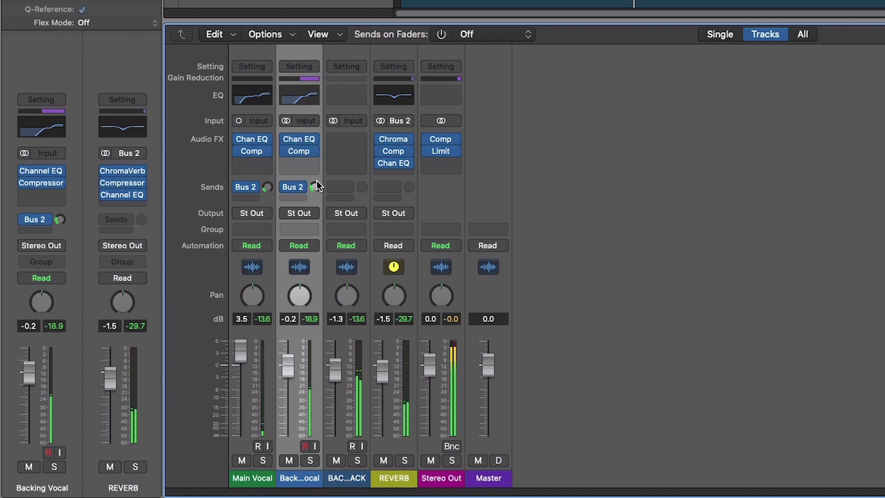
pyautogui.moveTo(315, 186); pyautogui.dragTo(315, 190)
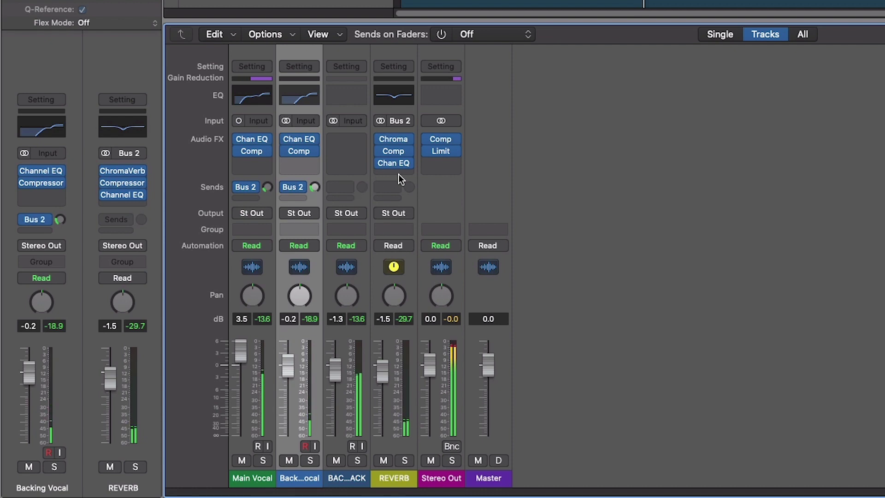